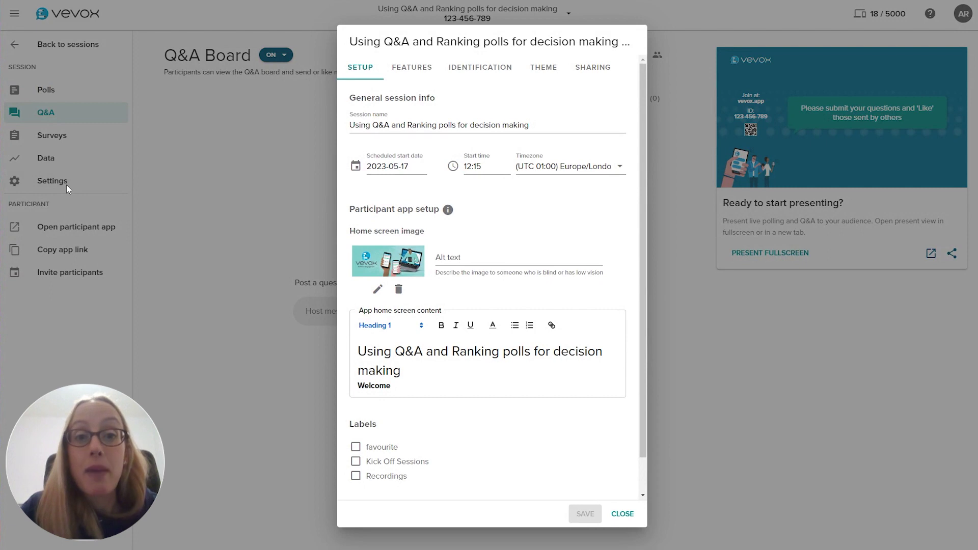
# Review the session's feature settings, including the Q&A message board and moderation options, and close the settings
pyautogui.click(407, 75)
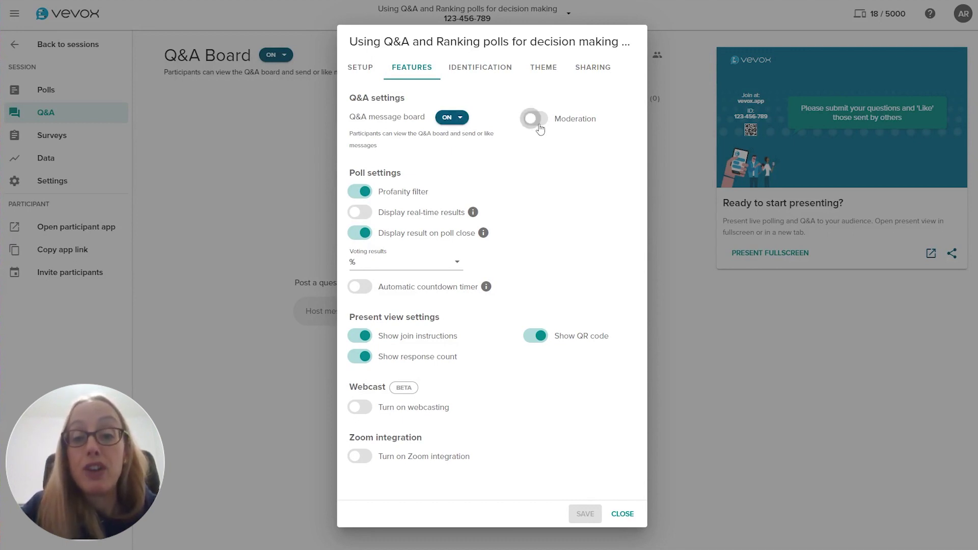
pyautogui.click(622, 514)
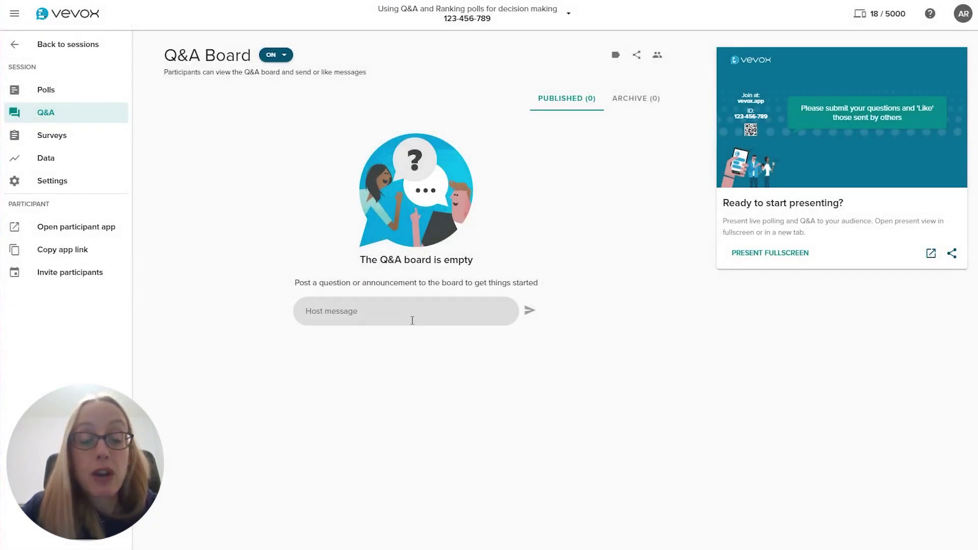
# Post the host message "How can we make {Company} an even better place to work?" to the Q&A board
pyautogui.click(412, 320)
pyautogui.write('How can we make {Company}')
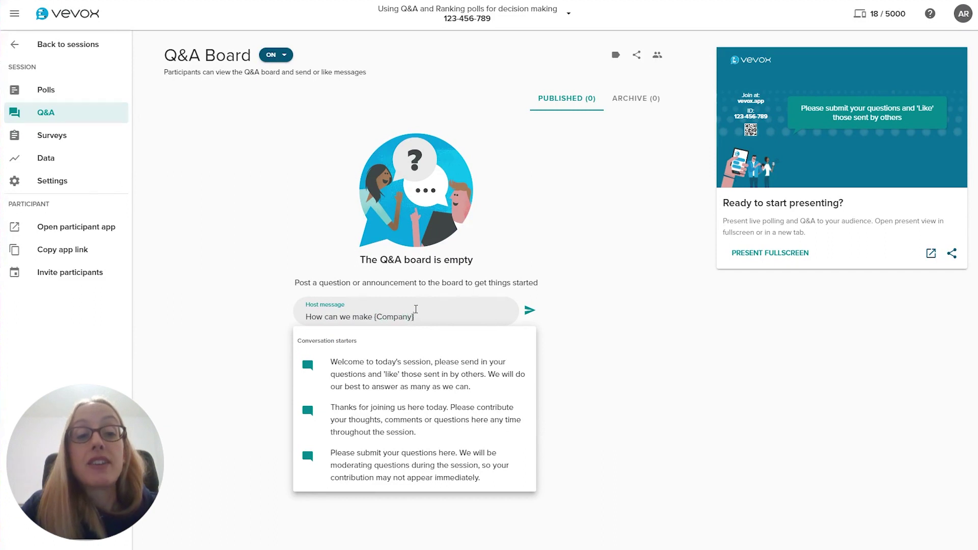
pyautogui.write(' an even better place to work?')
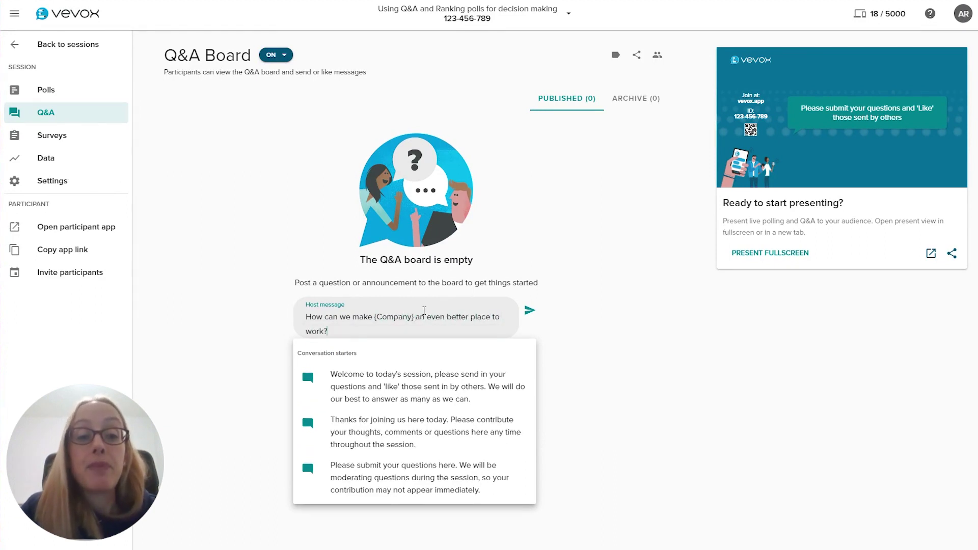
pyautogui.click(530, 310)
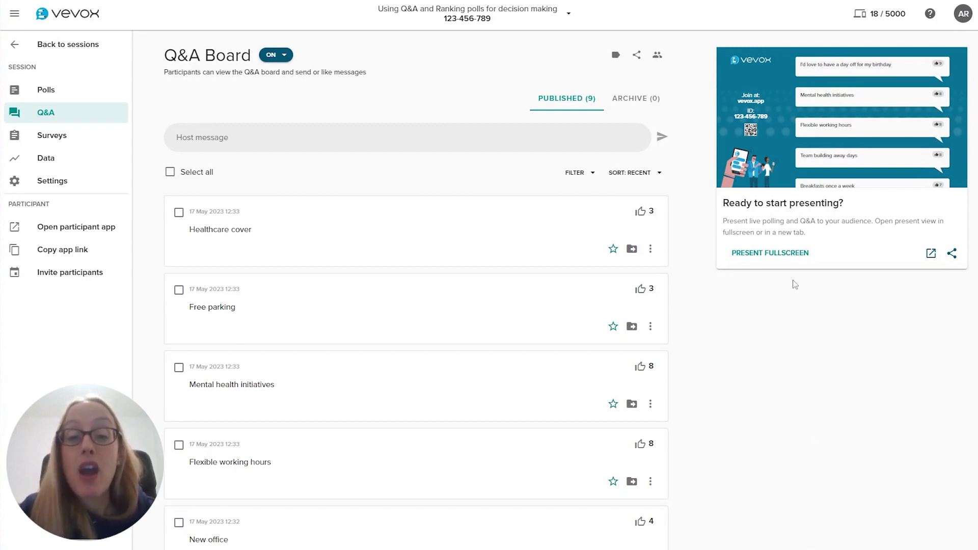
# Present the Q&A board in fullscreen with messages sorted by most likes, review the top suggestions and exit the presentation
pyautogui.click(774, 256)
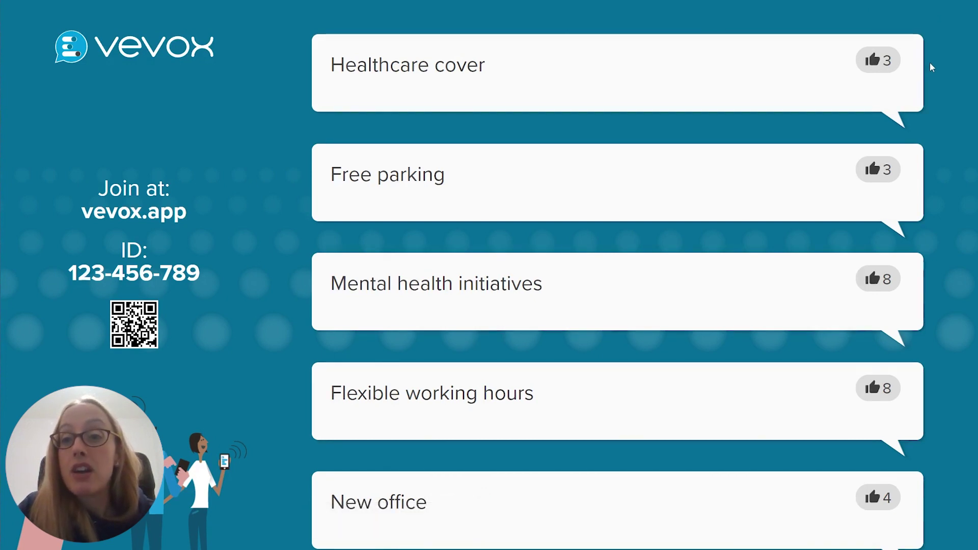
pyautogui.click(902, 15)
pyautogui.click(890, 15)
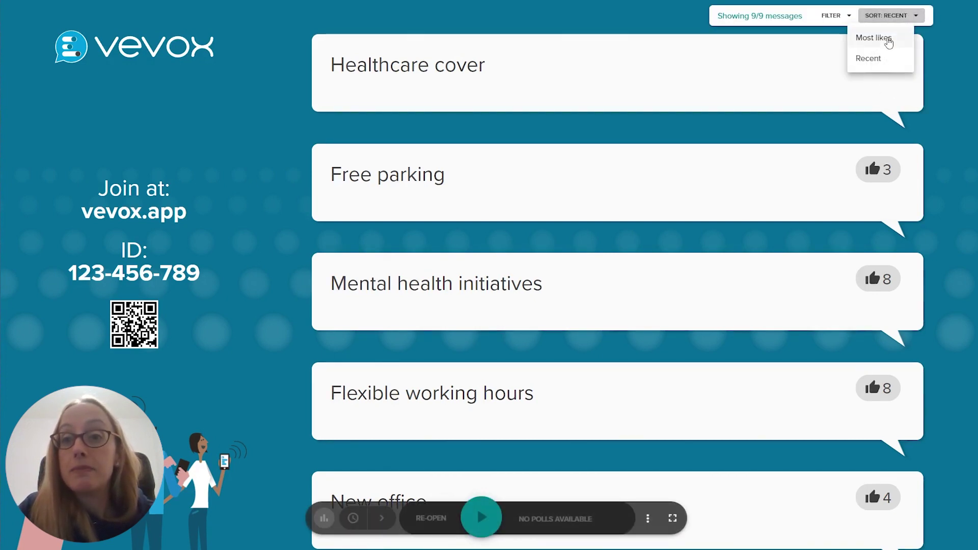
pyautogui.click(874, 38)
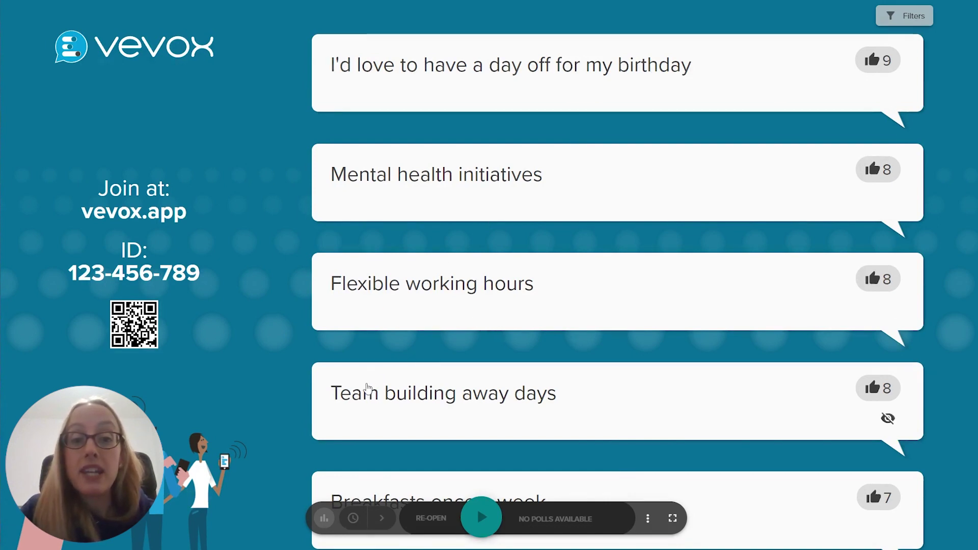
pyautogui.scroll(-2, 478, 383)
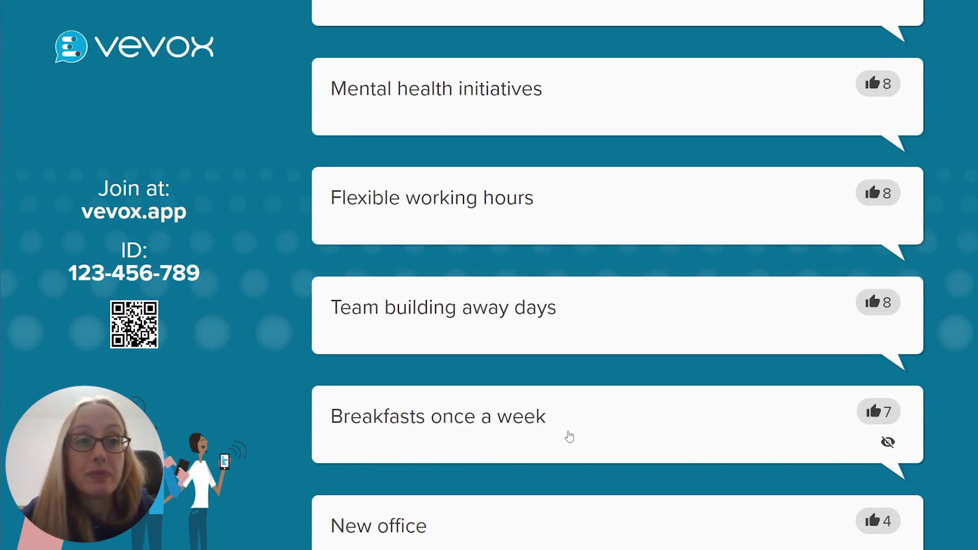
pyautogui.press('Escape')
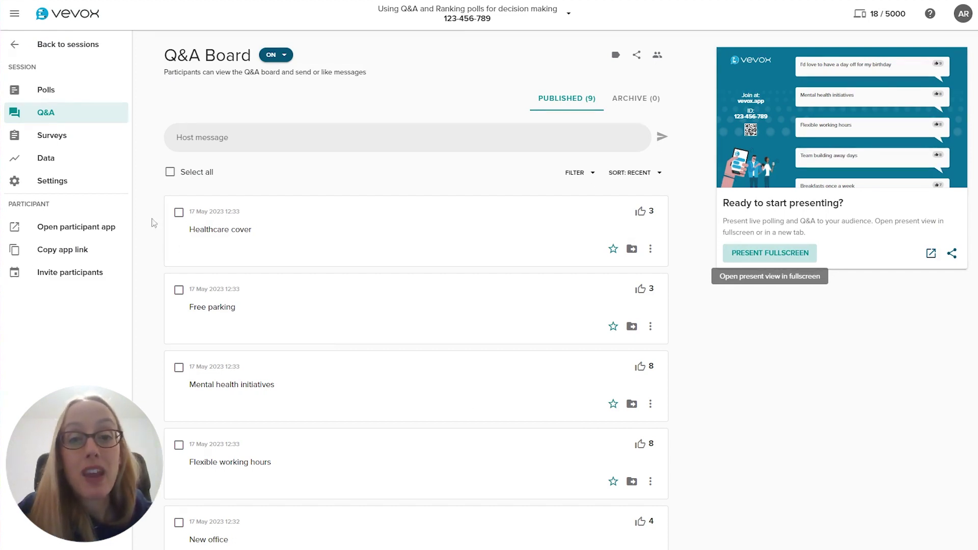
# Start a new poll of the Ranking question type, ranked by preference
pyautogui.click(61, 94)
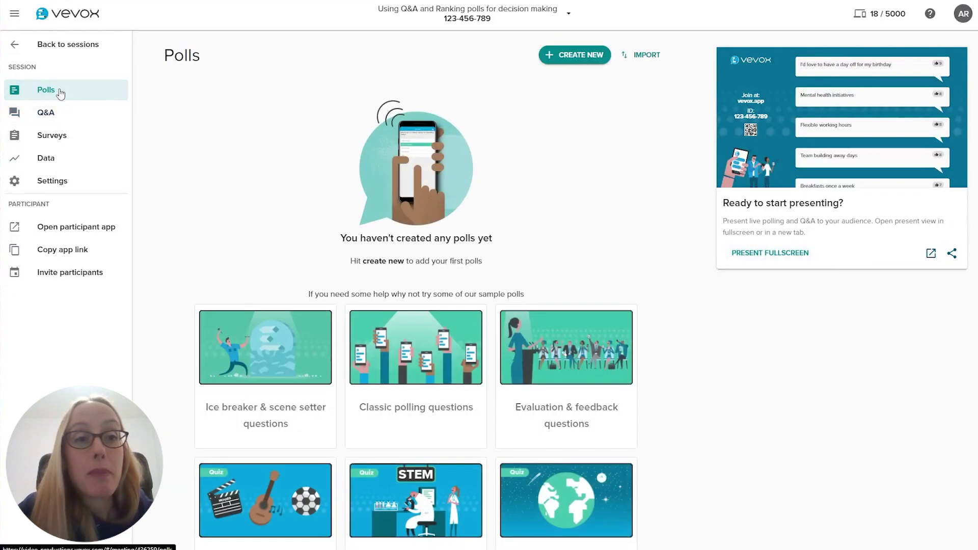
pyautogui.click(573, 55)
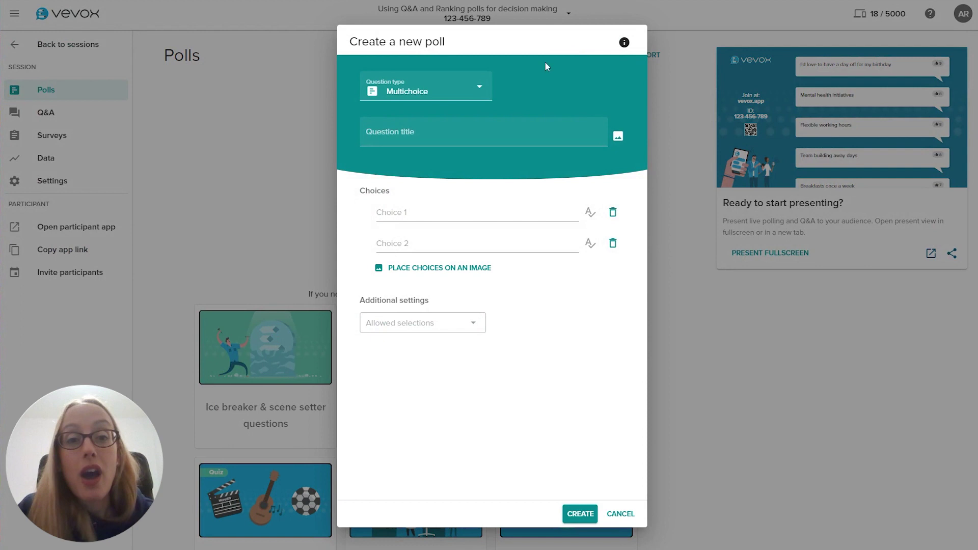
pyautogui.click(477, 85)
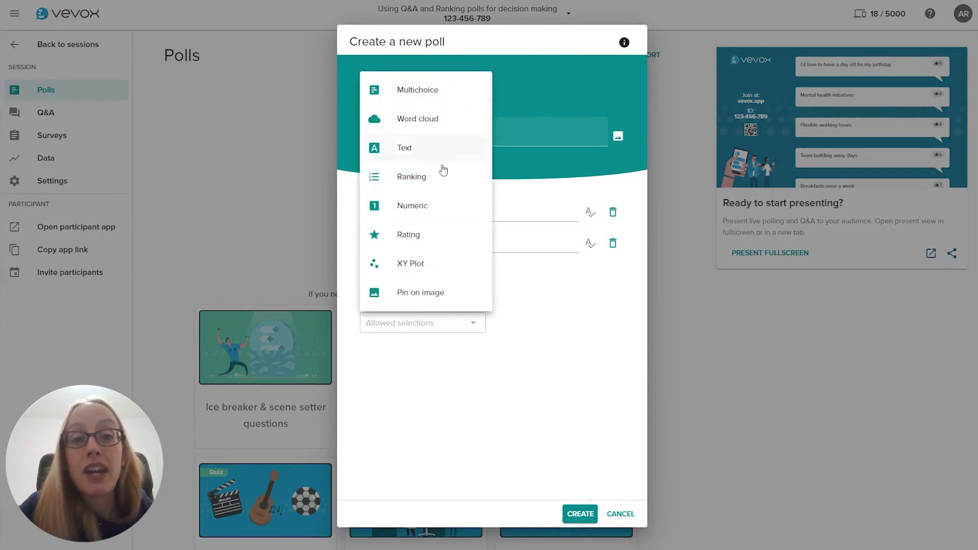
pyautogui.click(423, 186)
pyautogui.click(398, 207)
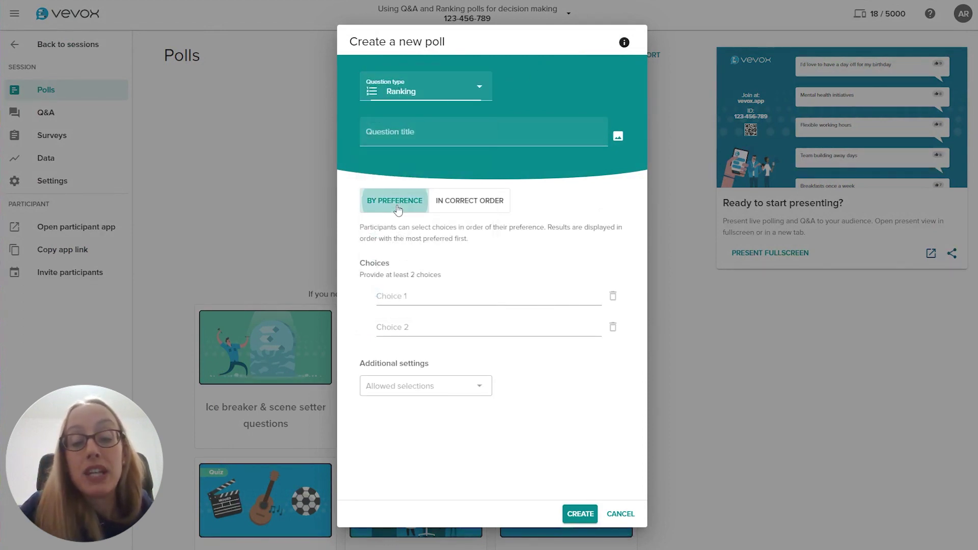
# Title the poll "Please rank the following suggestions in order of preference on how we can make {Company} an even better place to work?"
pyautogui.click(405, 135)
pyautogui.write('Pl')
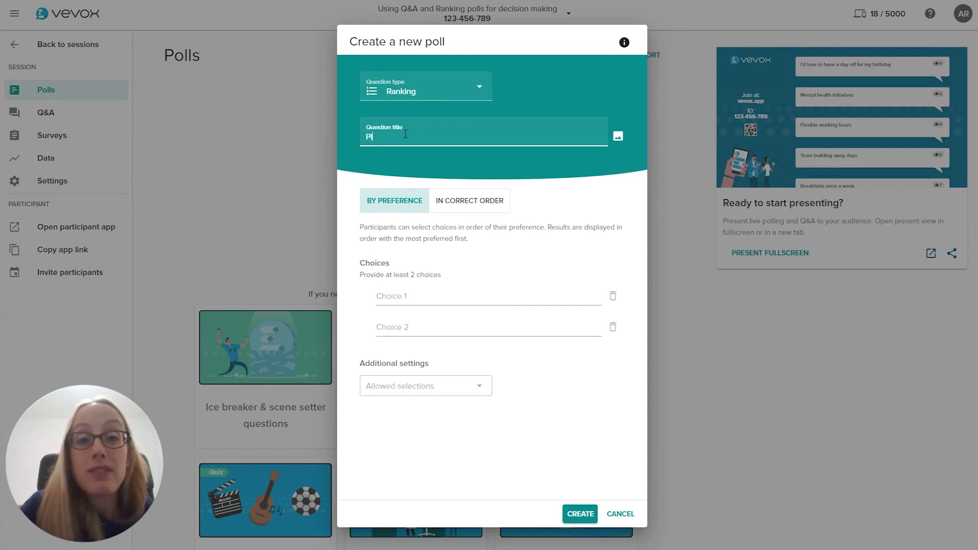
pyautogui.write('ease rank the following suggestions in order of pre')
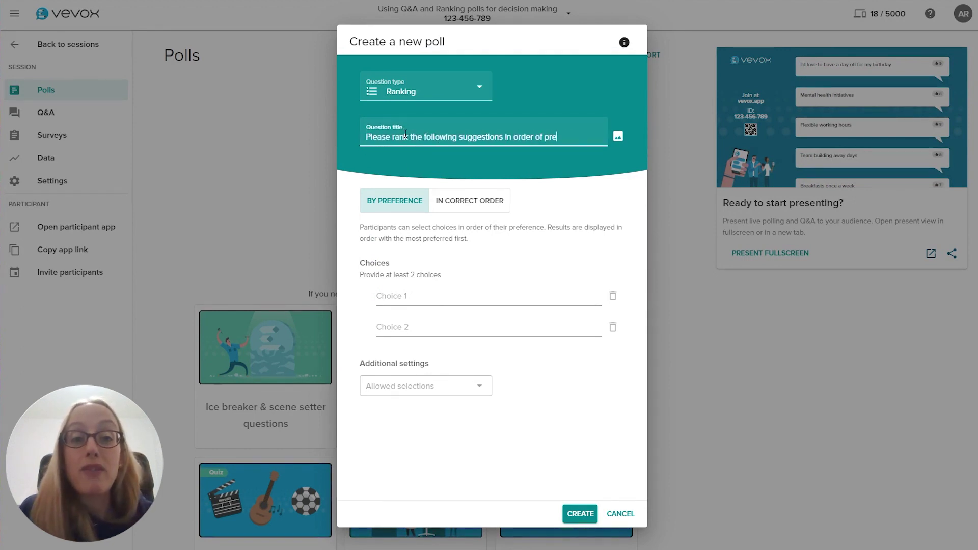
pyautogui.write('ference on how we can make (Company) an even better place to work')
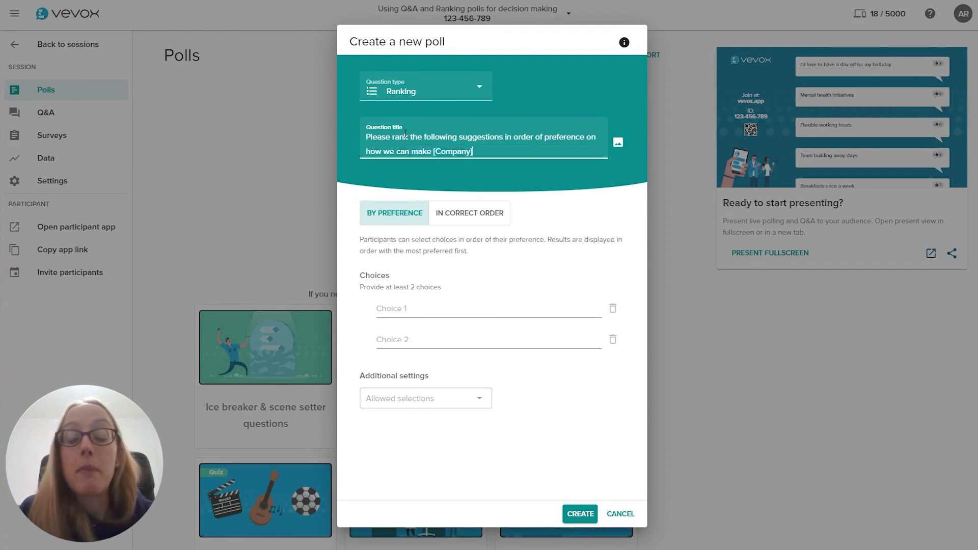
pyautogui.write('?')
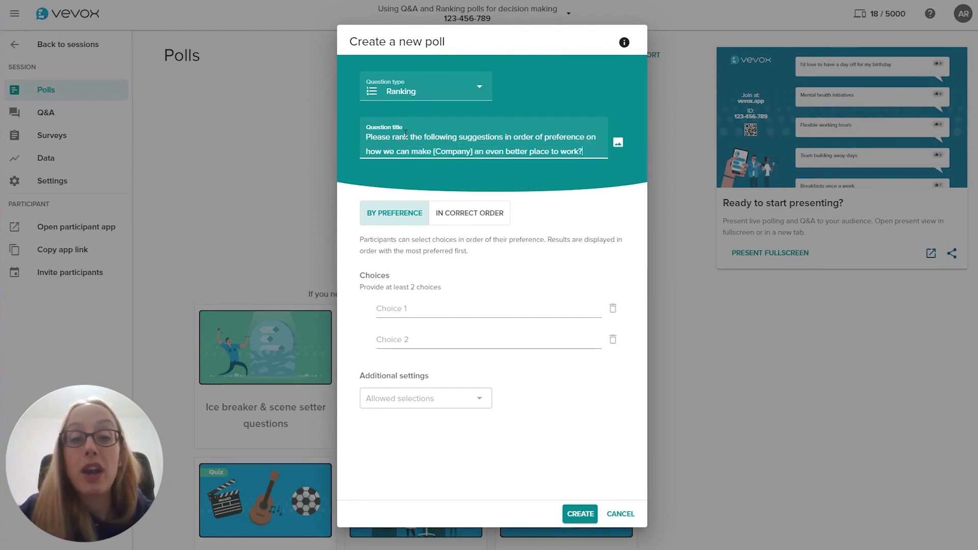
# Add the choices Day off for your birthday, Mental health initiatives, Flexible working hours, Team building away days and Free breakfast once a week
pyautogui.click(394, 307)
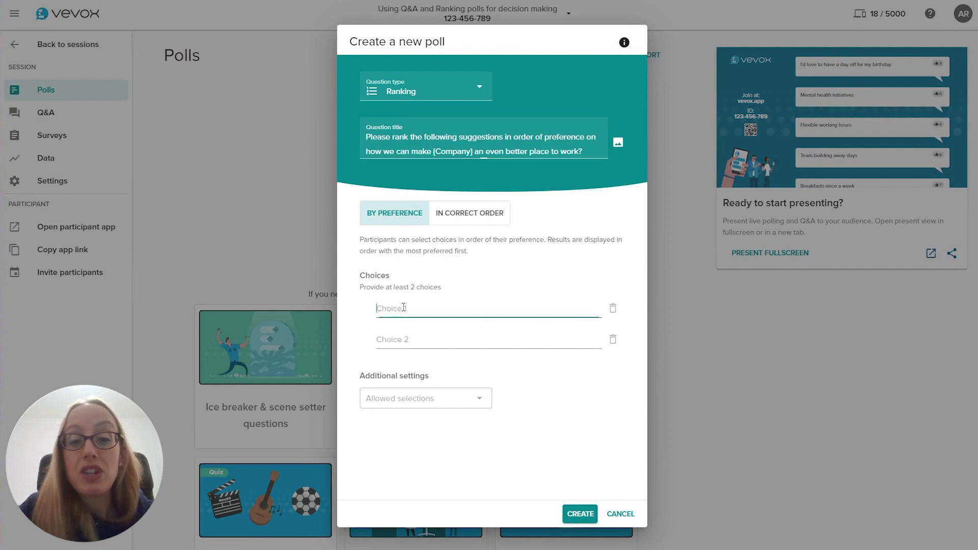
pyautogui.write('Day off for your birthday Mental health initiatives Flexible working hours Team building away days Free breakfast once a week')
# Set the ranking poll's allowed selections to 5 and create the poll
pyautogui.scroll(-1, 395, 321)
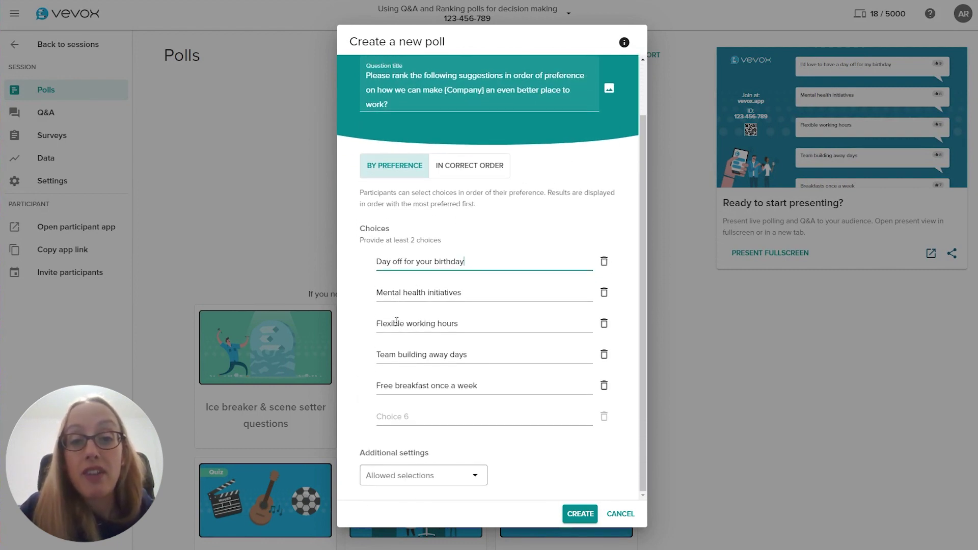
pyautogui.click(414, 475)
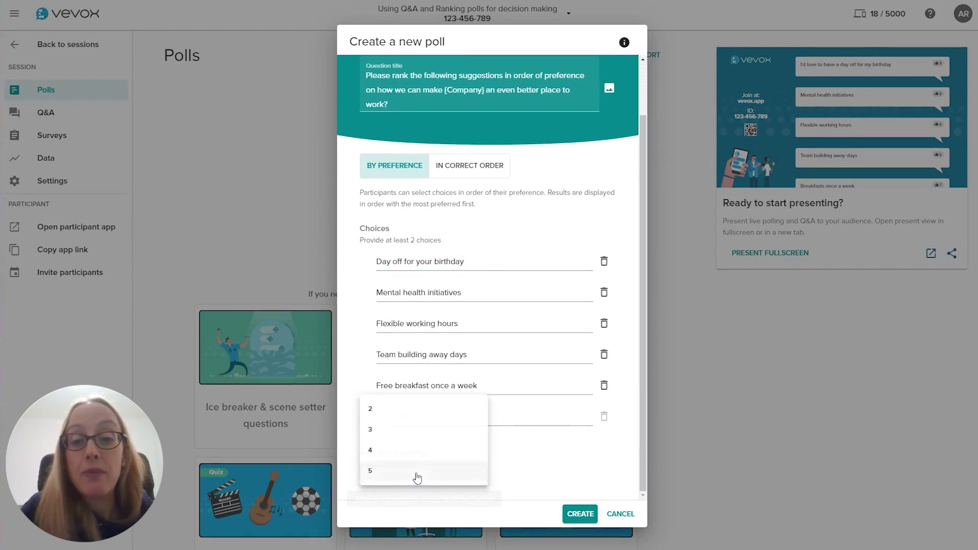
pyautogui.click(415, 474)
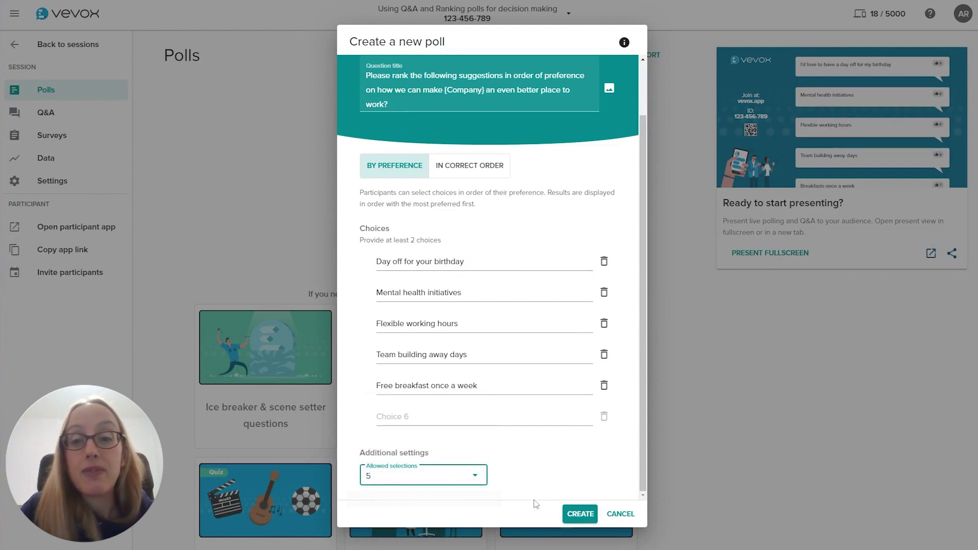
pyautogui.click(578, 515)
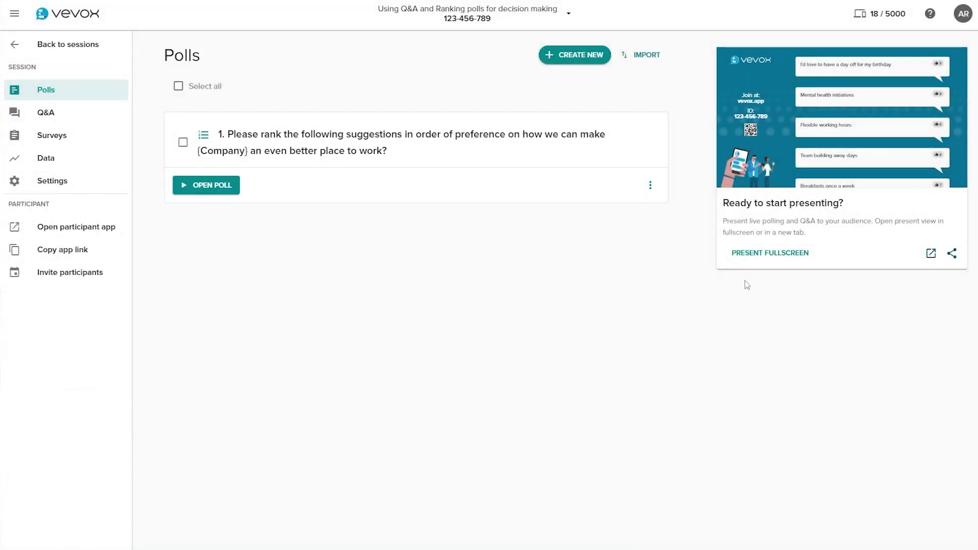
# Open the ranking poll for voting in the fullscreen presentation and close it once participants have responded
pyautogui.click(764, 260)
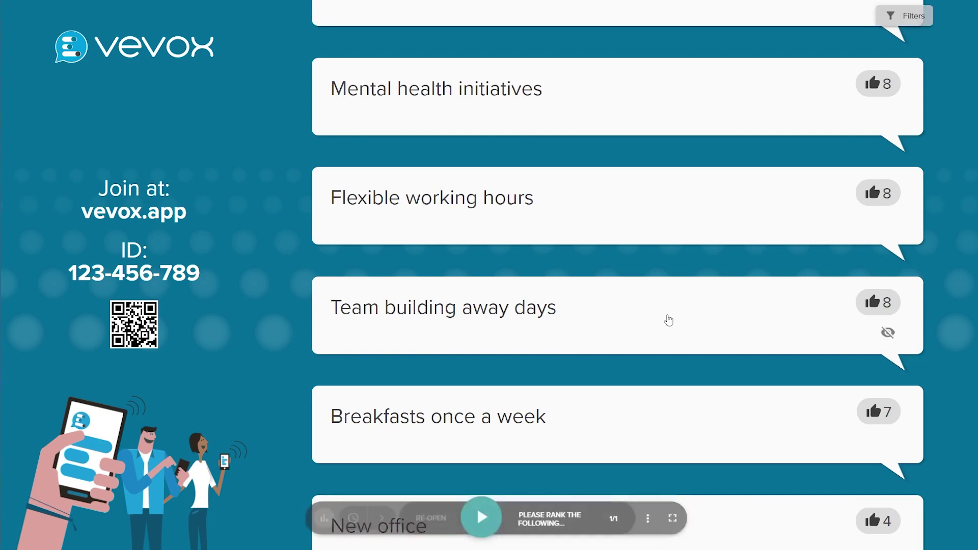
pyautogui.click(482, 517)
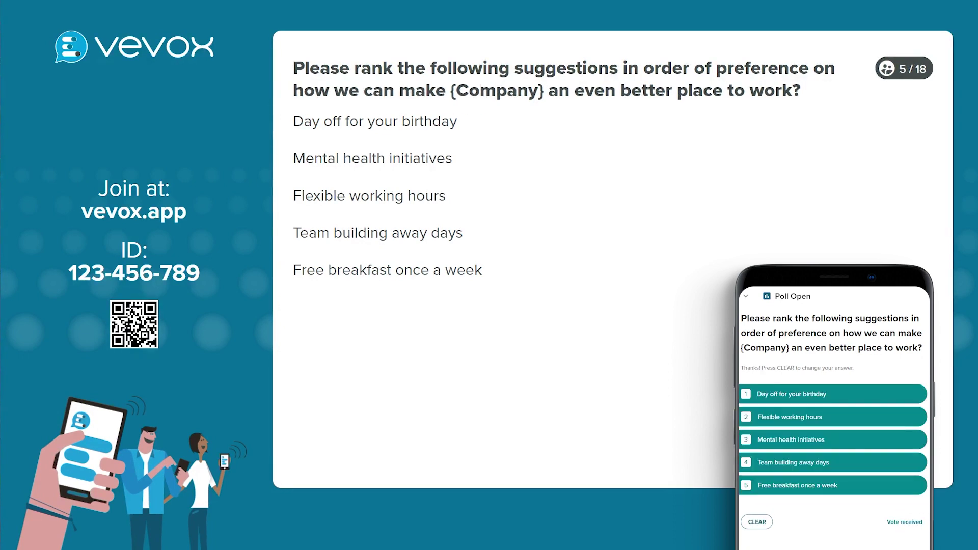
pyautogui.moveTo(482, 528)
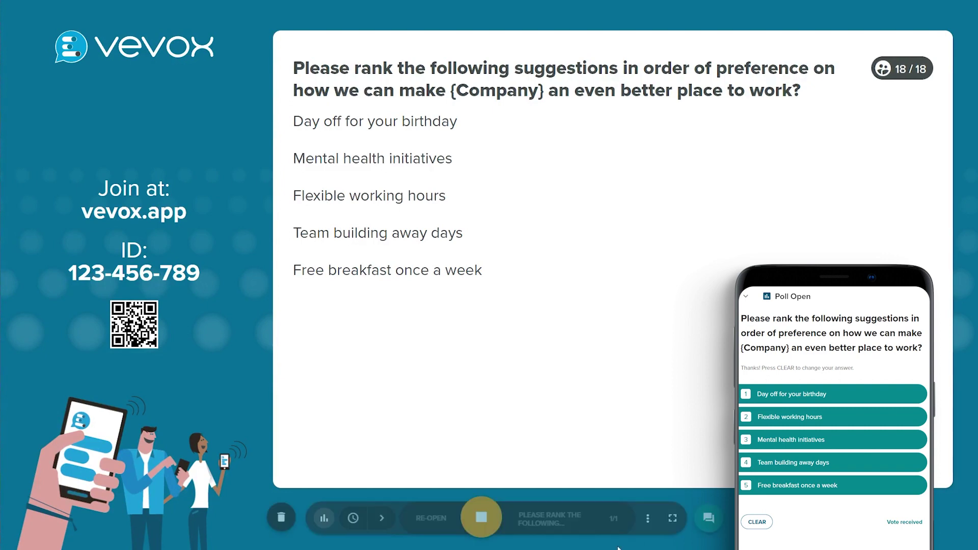
pyautogui.click(483, 518)
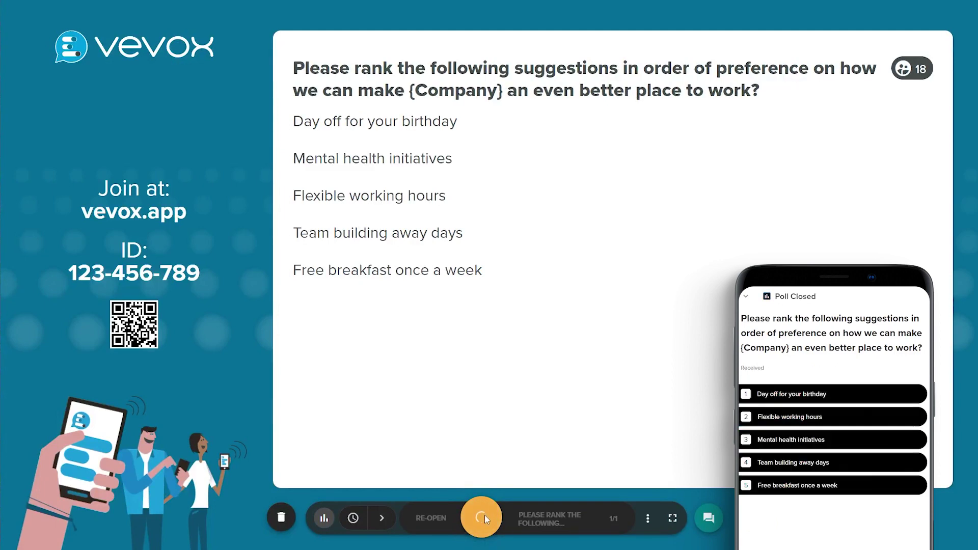